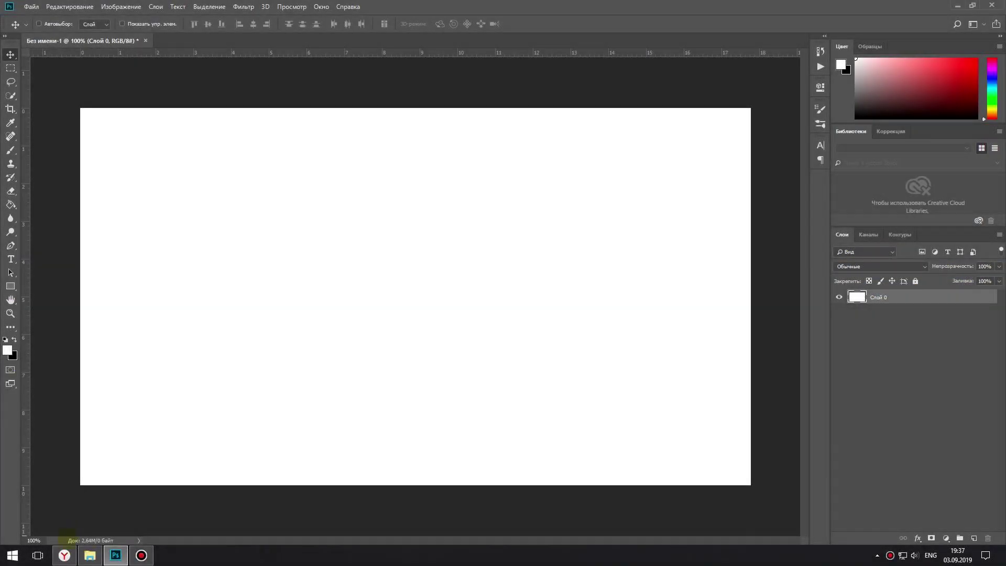
Switch from Photoshop to the Yandex Browser search results for the Photoshop CC 2018 repack
click(64, 555)
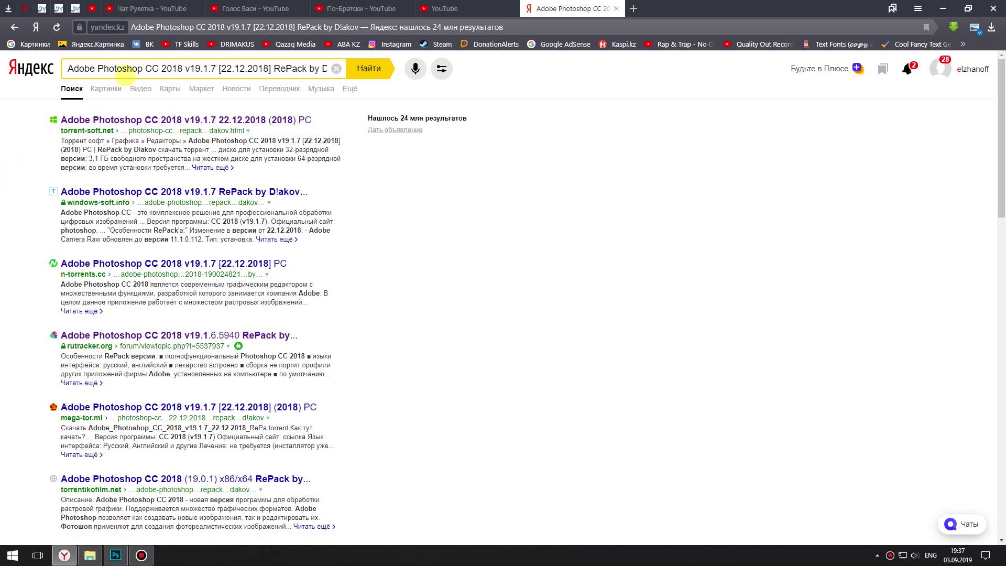
Select and deselect the repack search query, then minimize the browser back to Photoshop
click(149, 69)
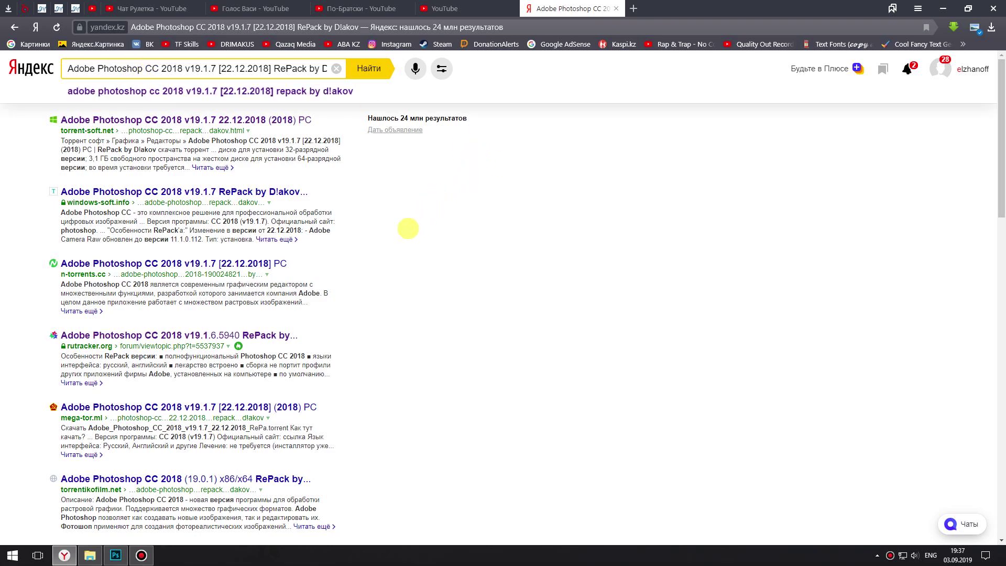
triple_click(174, 68)
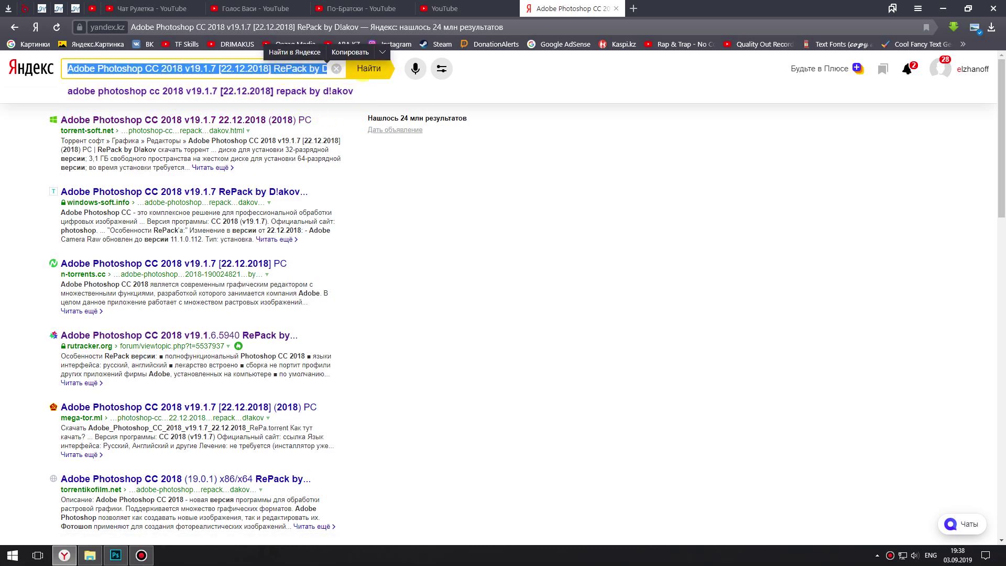
click(7, 210)
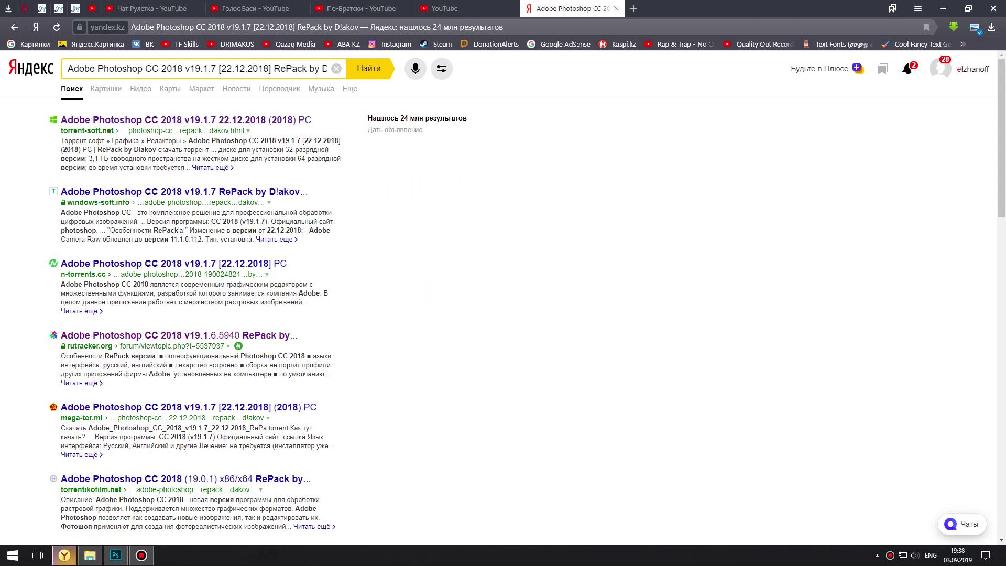
click(65, 555)
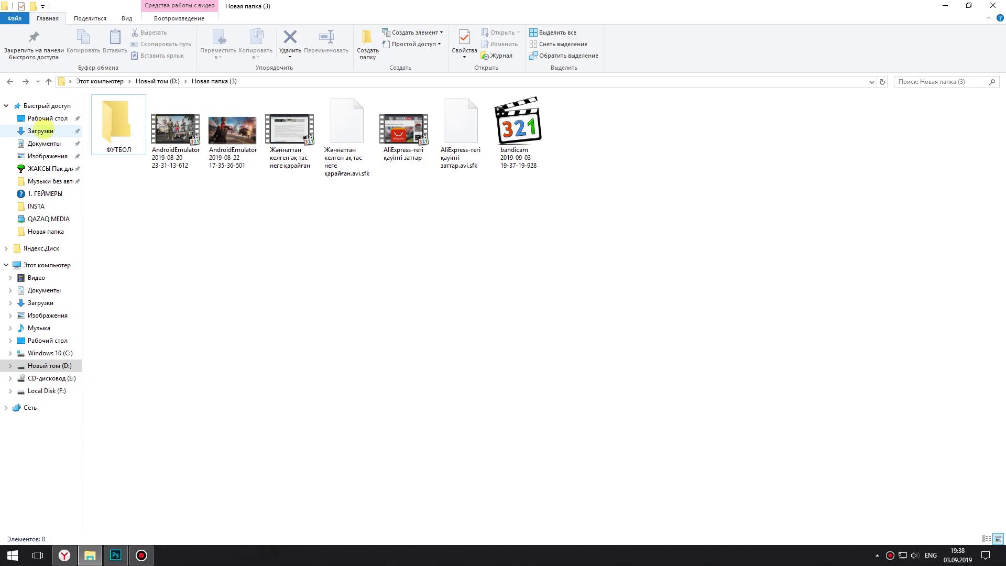
Run the Adobe Photoshop CC 2018 installer from the Downloads repack folder as administrator
click(40, 131)
double_click(228, 126)
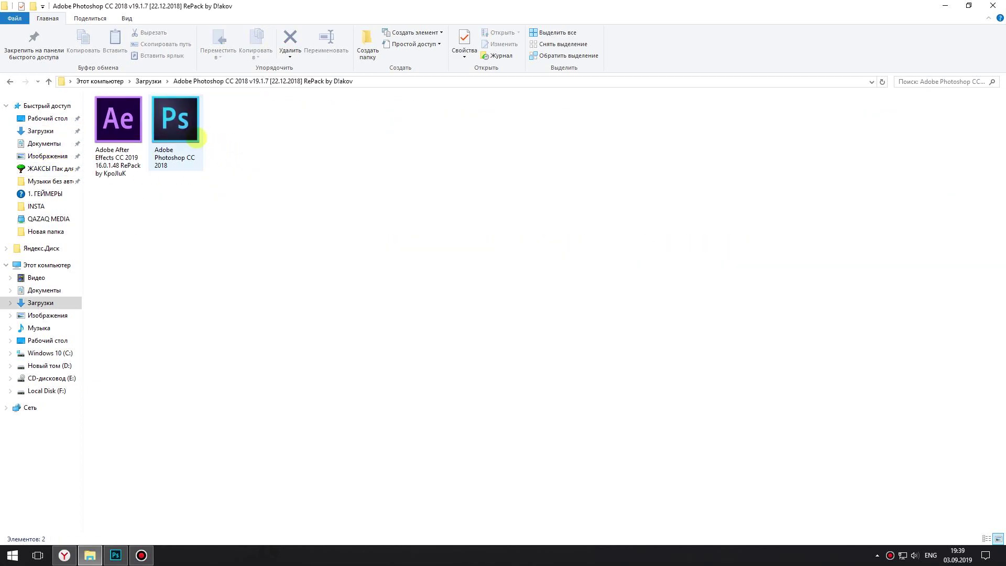
click(188, 140)
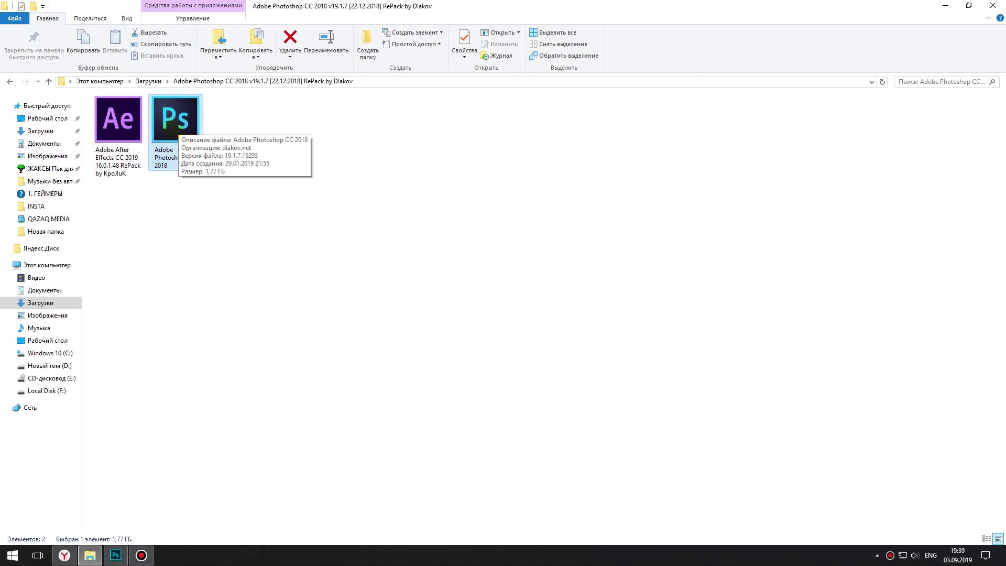
double_click(175, 125)
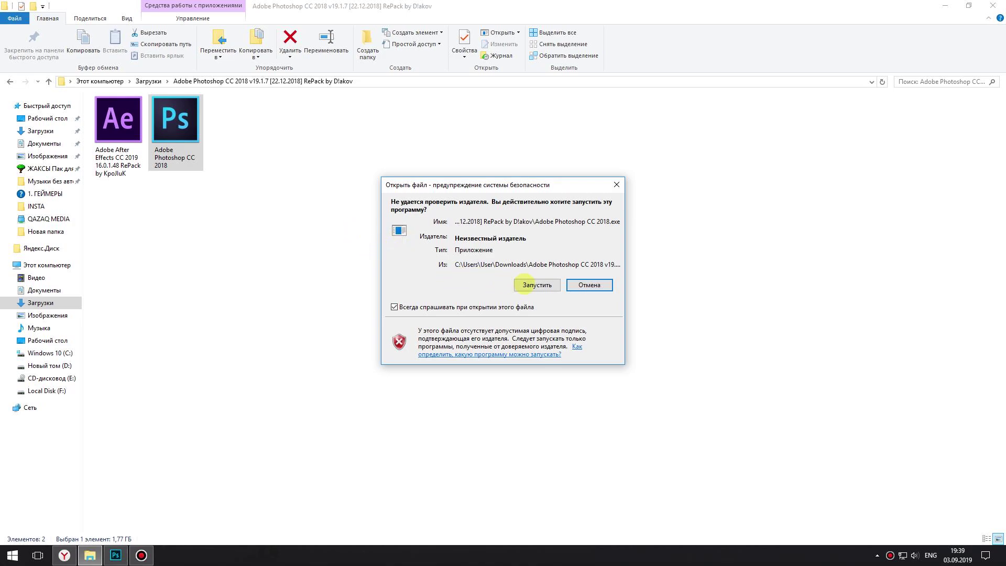
click(589, 284)
right_click(200, 124)
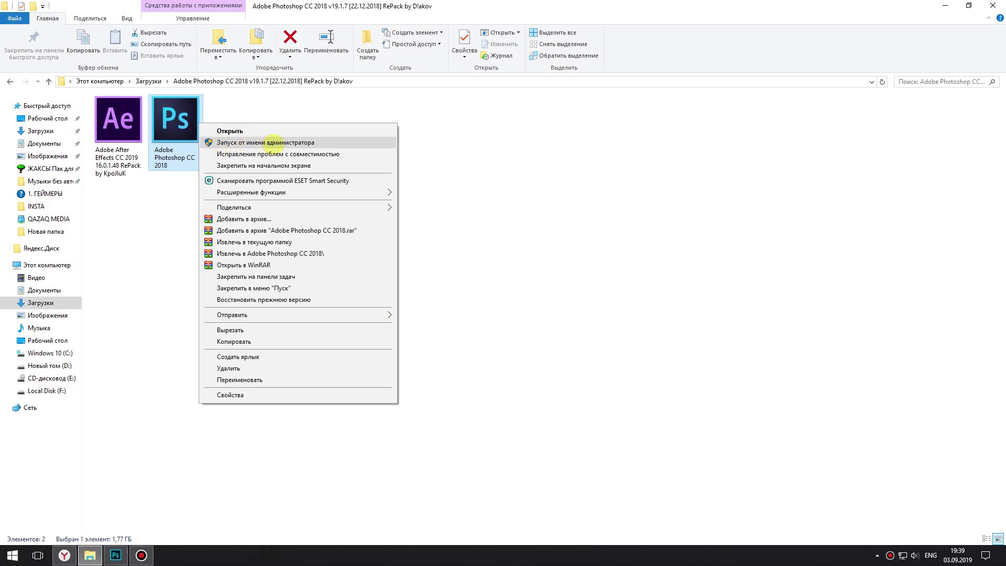
click(210, 142)
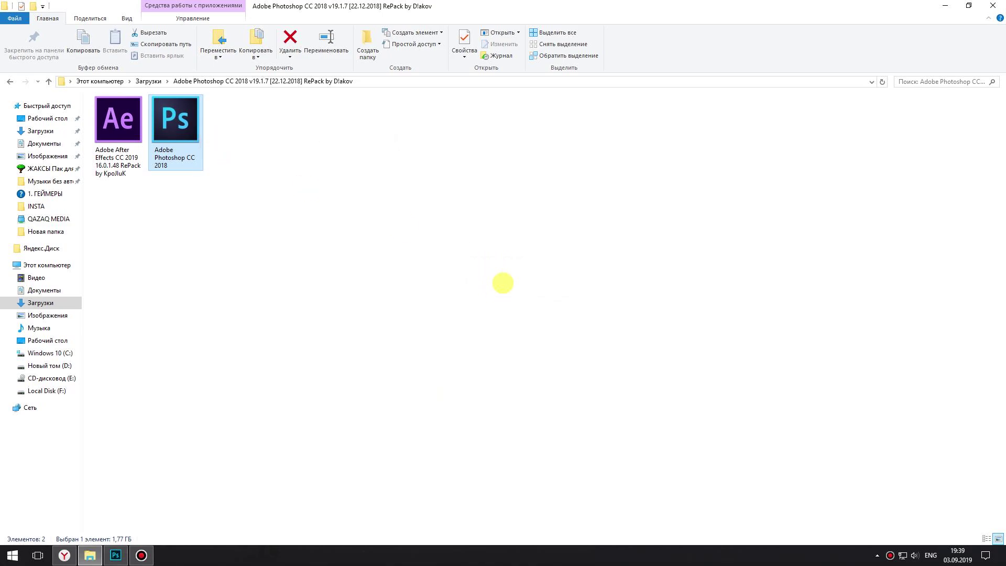
Accept Russian as the installer language and choose the 64-bit edition
drag(505, 239, 469, 225)
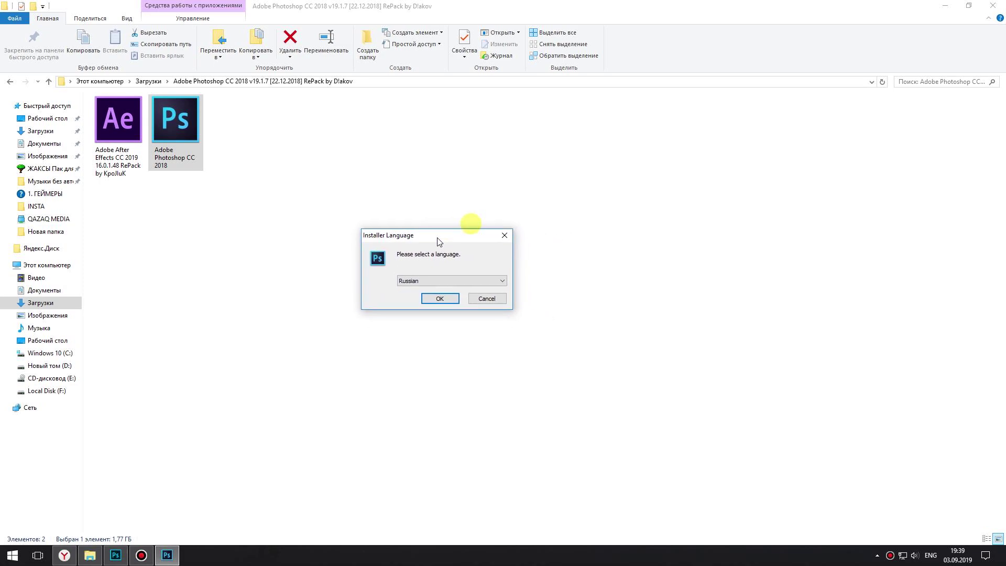
click(438, 271)
click(471, 287)
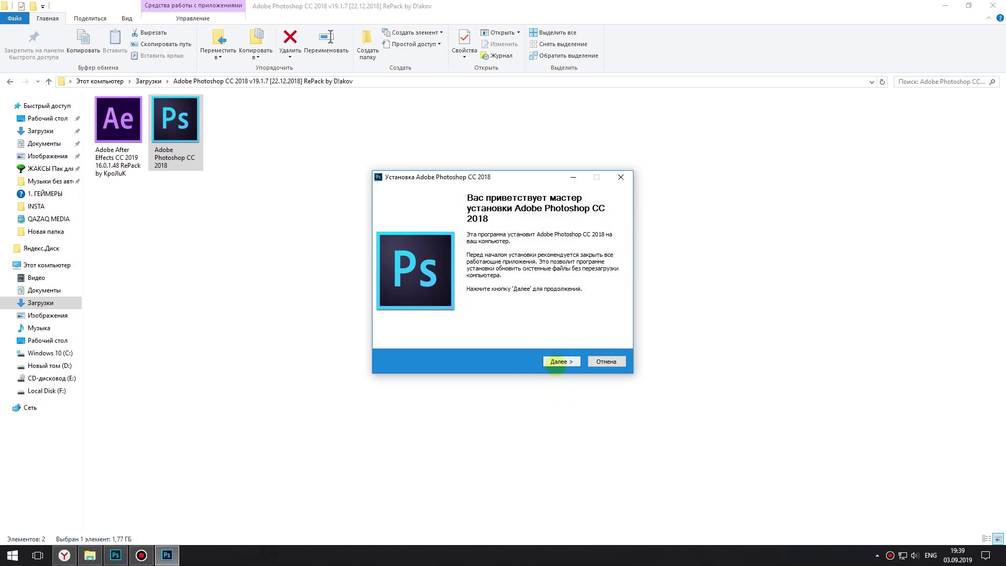
click(556, 363)
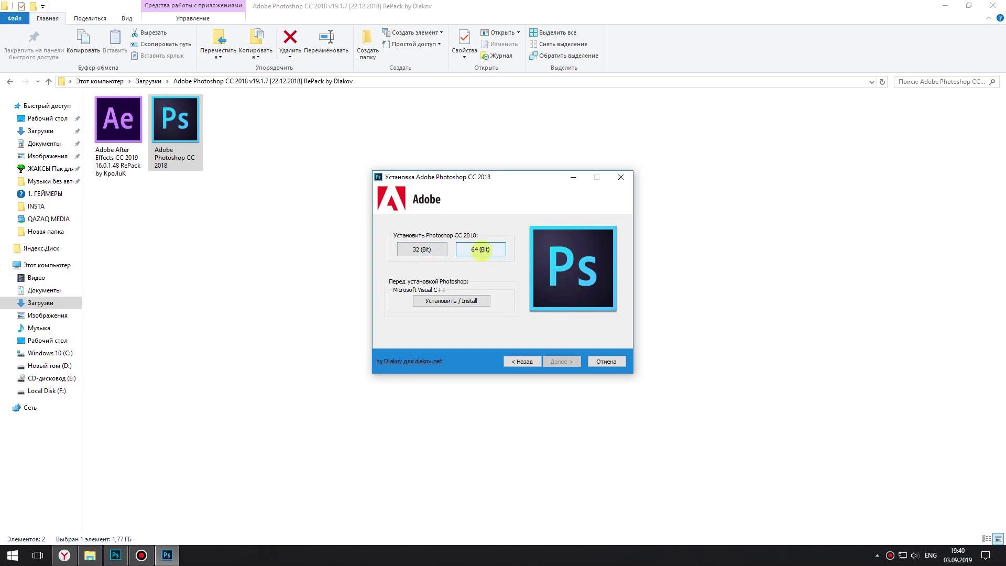
click(479, 251)
click(480, 251)
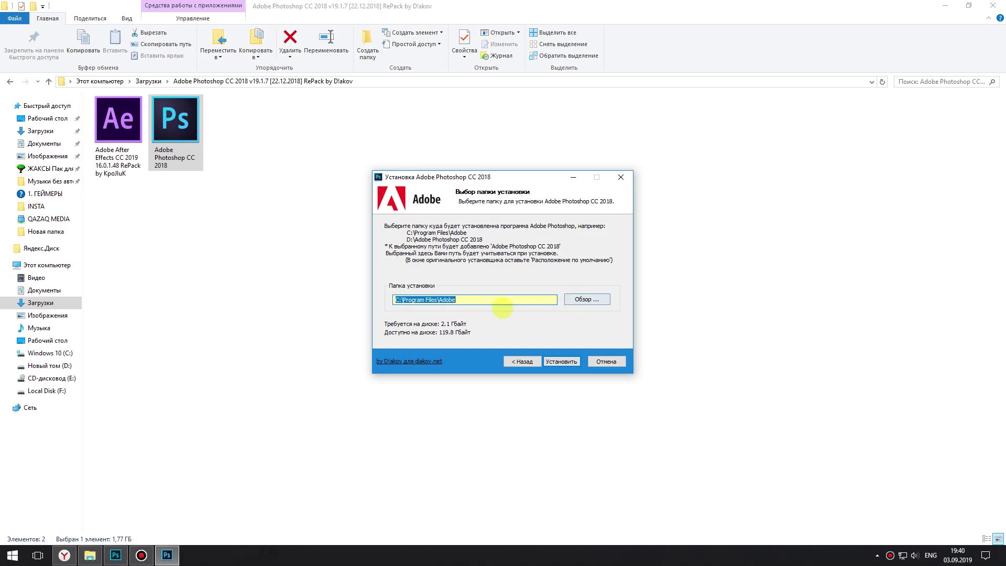
Keep the install folder at C:\Program Files\Adobe and begin cancelling the installation
click(576, 299)
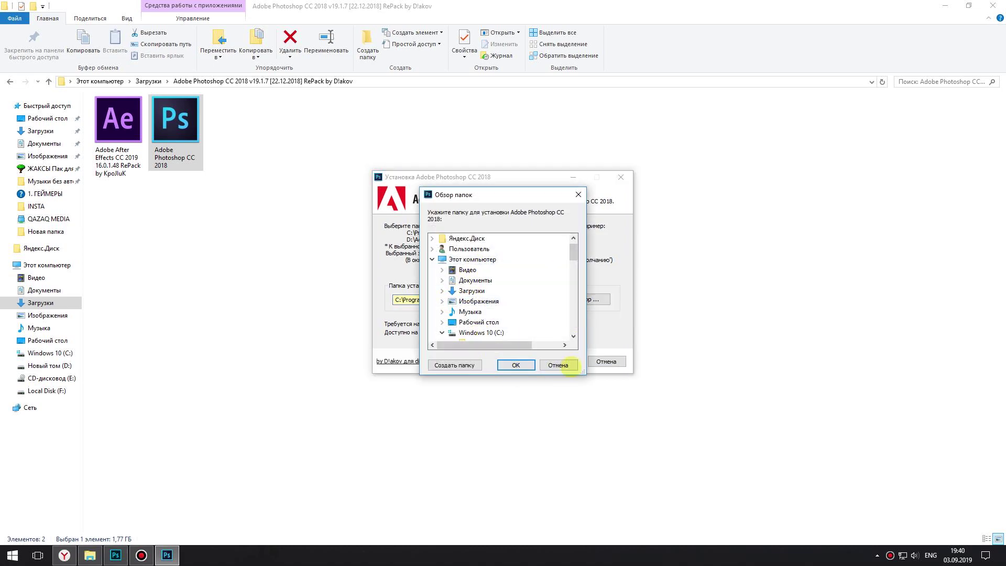
click(558, 365)
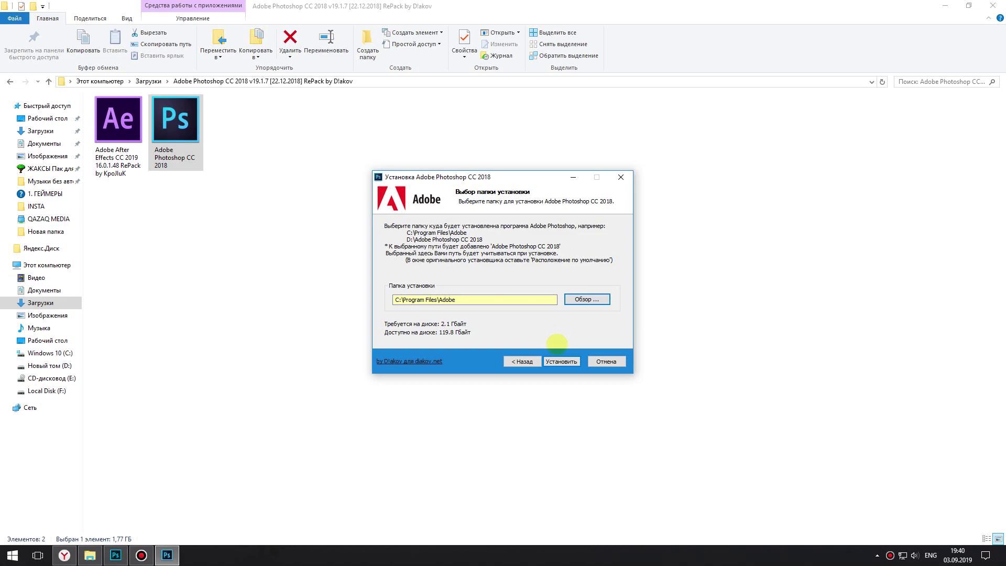
click(561, 361)
right_click(157, 481)
click(132, 452)
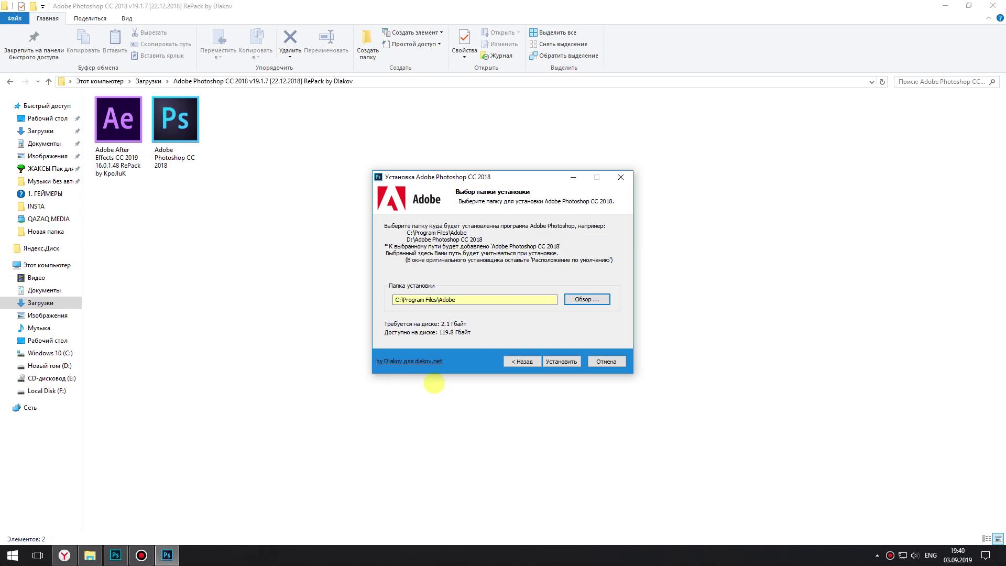
click(600, 362)
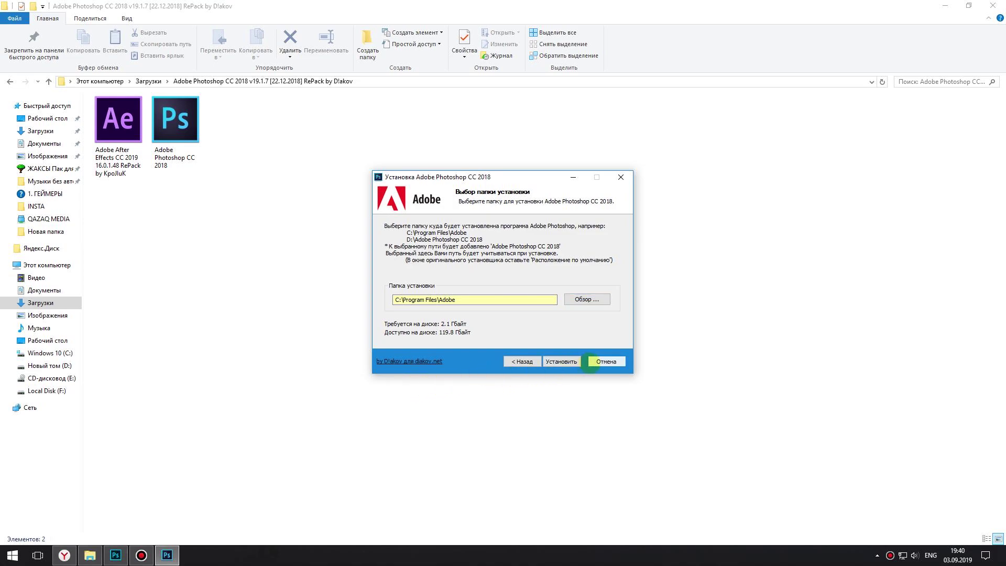
Confirm cancelling setup, show the desktop, then restore Photoshop's blank untitled canvas
click(537, 315)
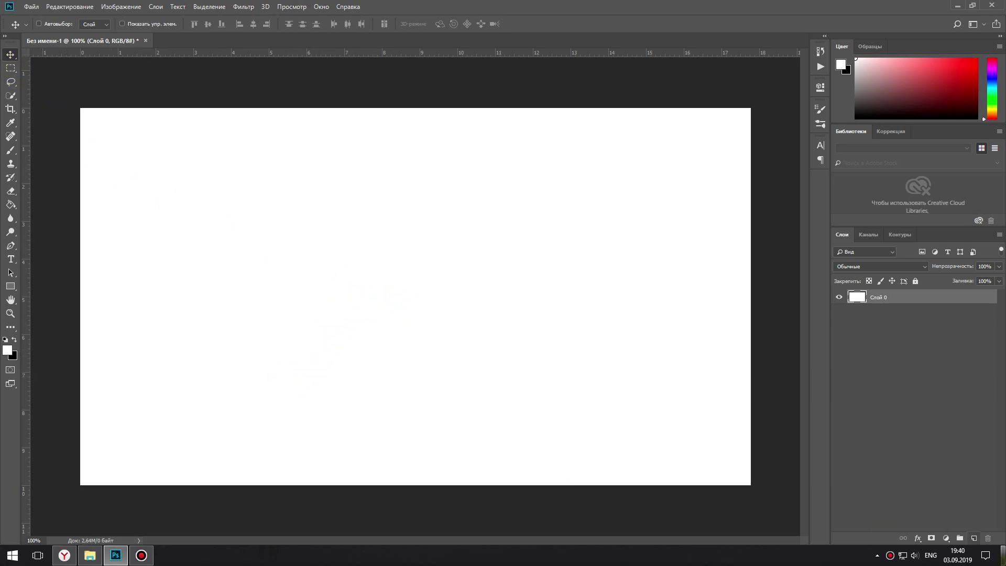
key(super+d)
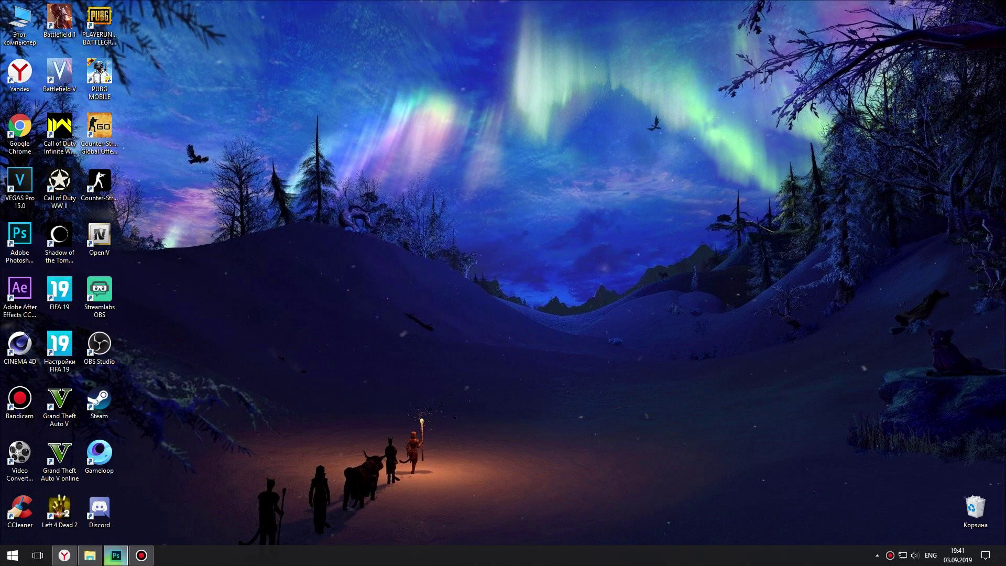
click(115, 554)
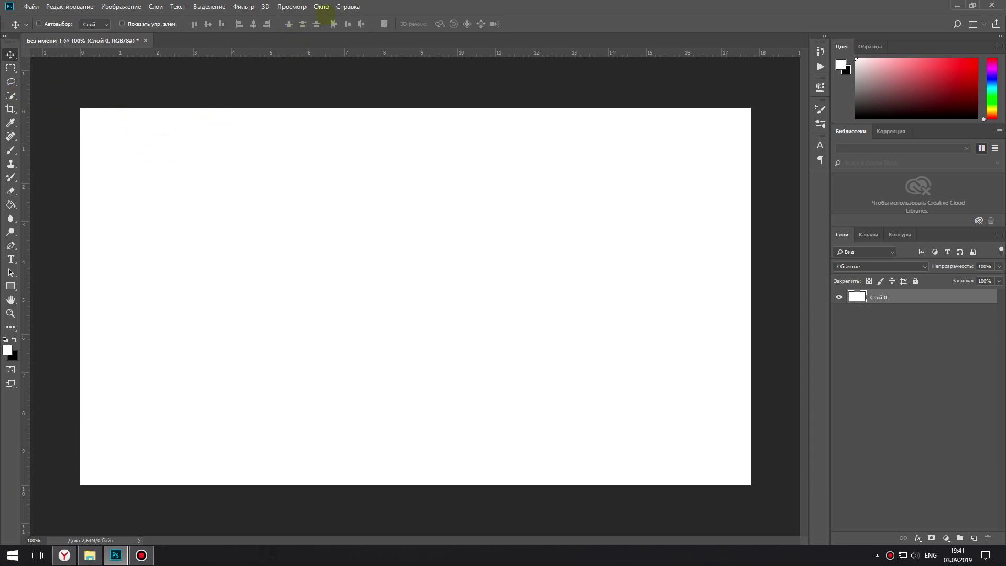
click(321, 6)
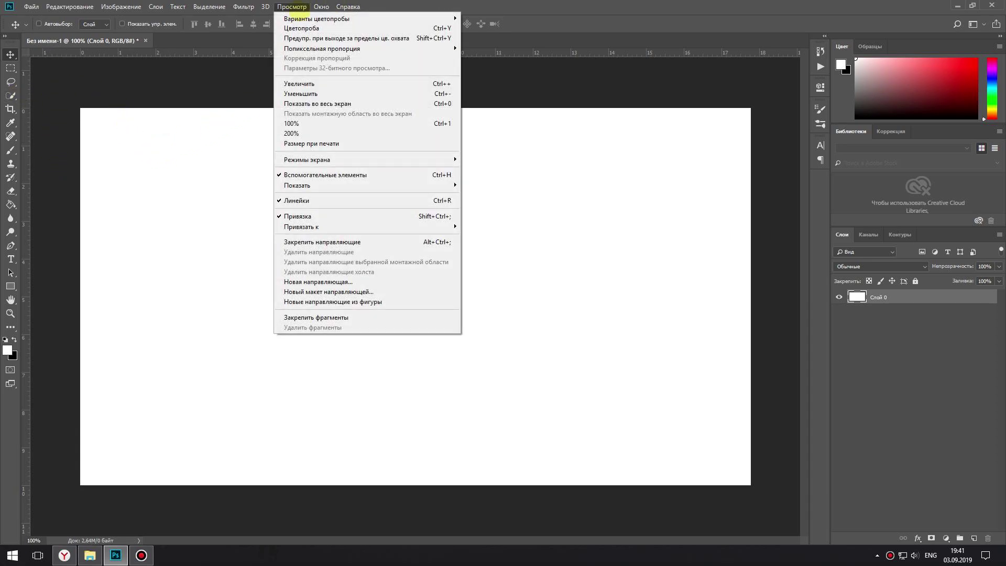